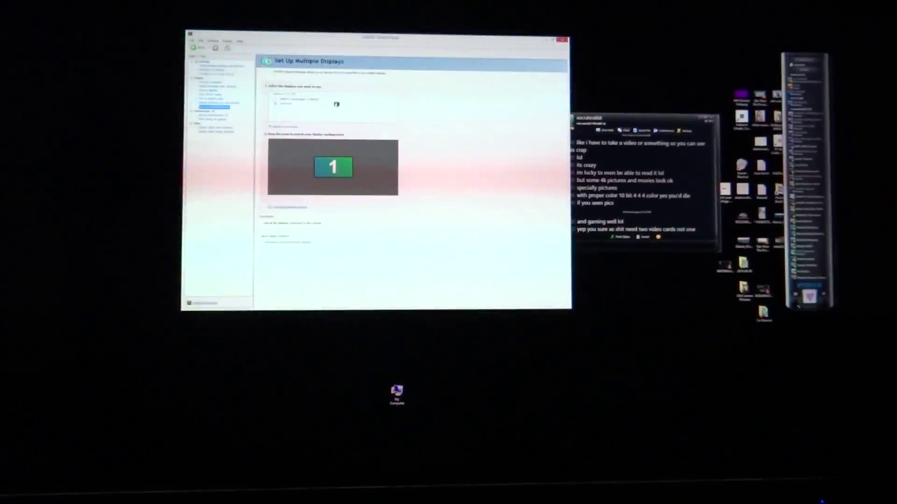
After confirming only display 1 is active, return to the Change Resolution page
click(219, 89)
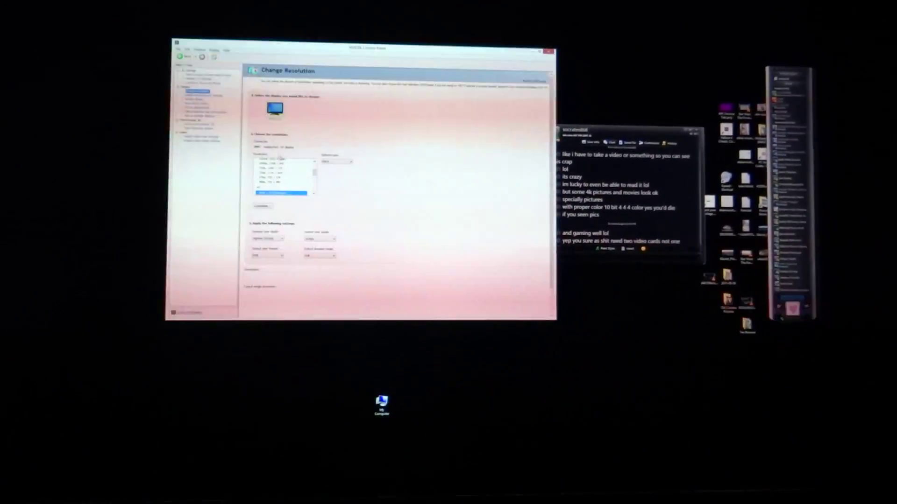